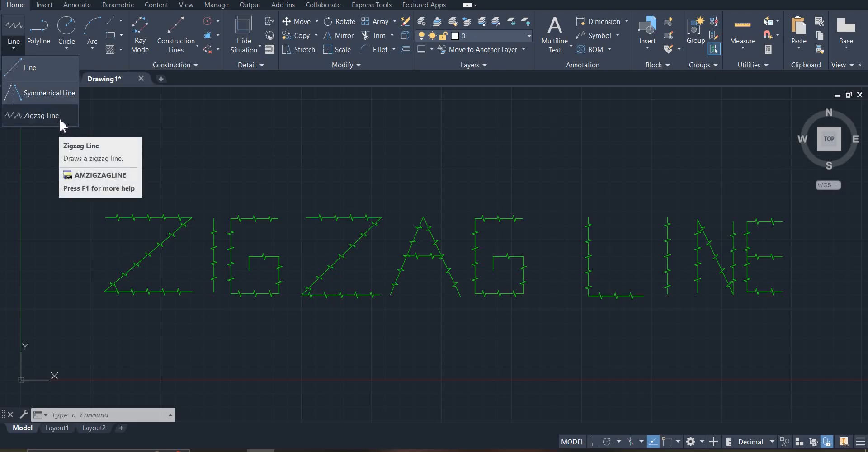
Draw a freehand zigzag line of eight connected angled segments beside the final E of the word LINE
left_click(60, 117)
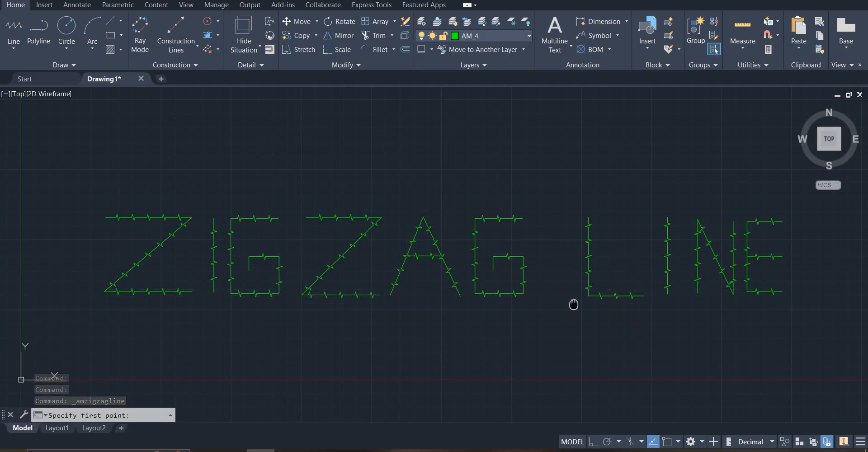
middle_click_drag(574, 304, 439, 290)
scroll(617, 286, "up", 5)
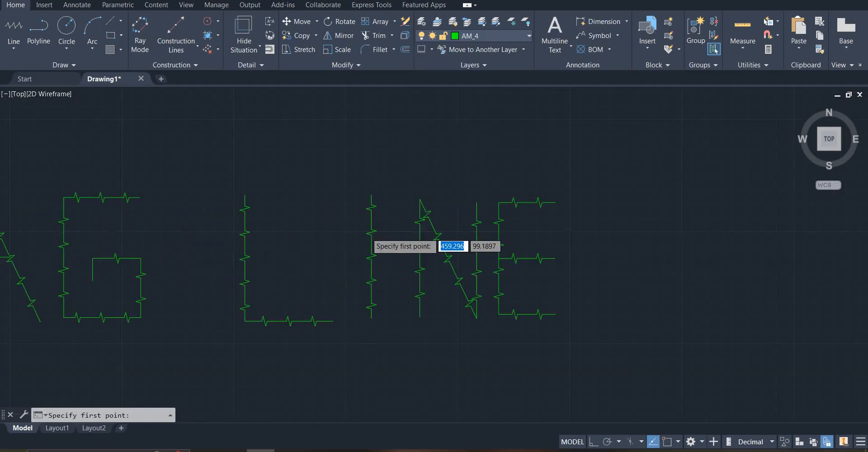
scroll(349, 281, "down", 6)
scroll(349, 239, "up", 4)
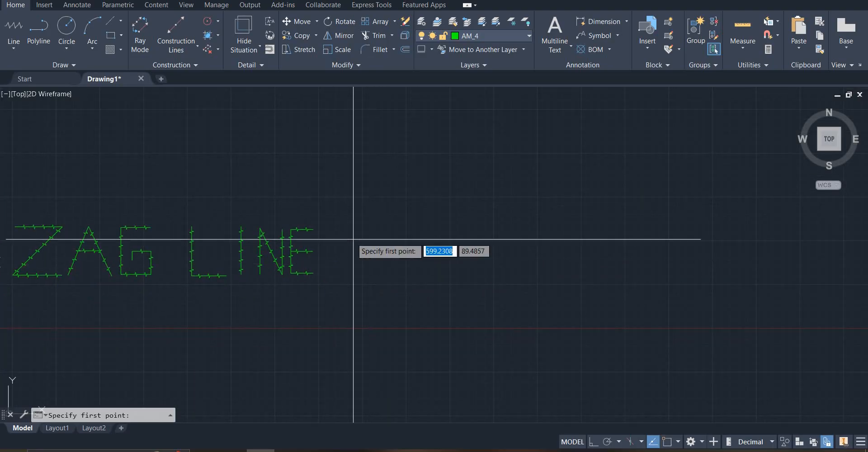
left_click(320, 221)
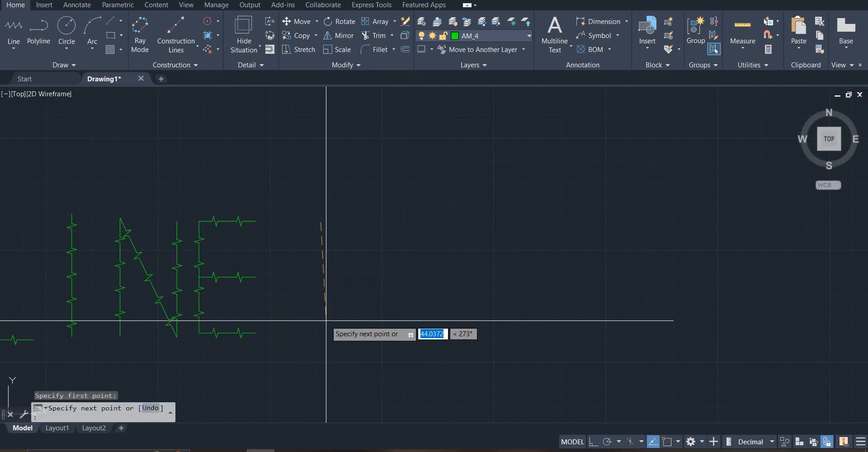
left_click(339, 321)
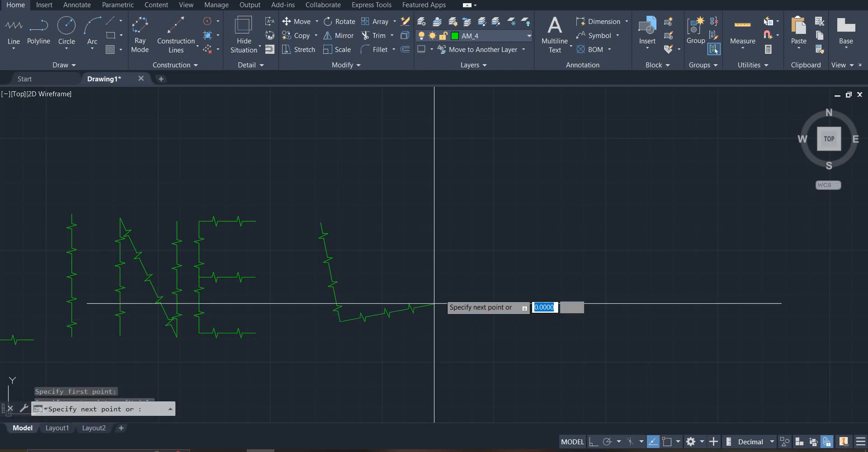
left_click(434, 304)
left_click(469, 203)
left_click(366, 240)
left_click(316, 175)
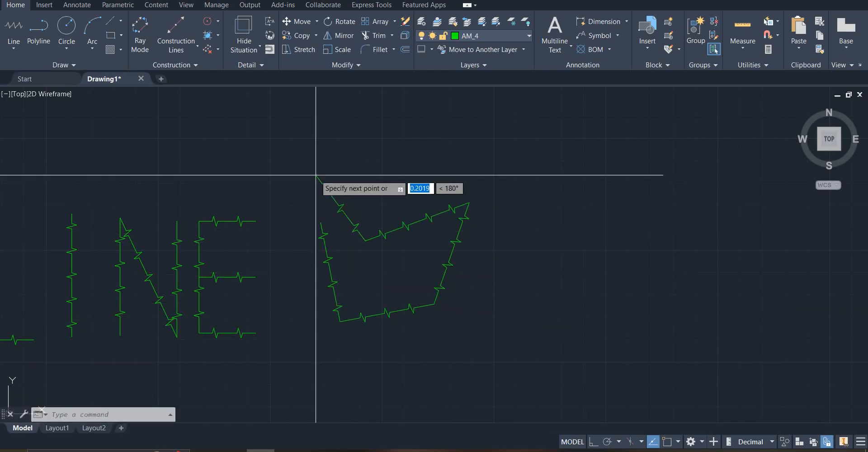
left_click(452, 166)
left_click(446, 289)
left_click(544, 282)
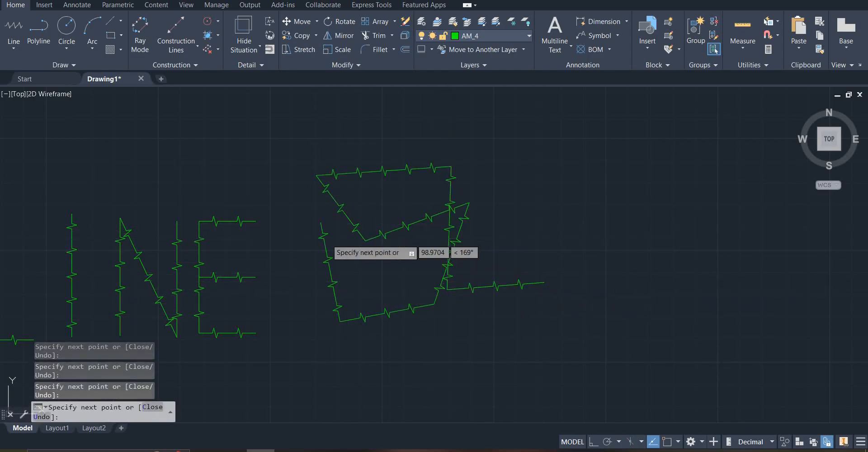
key("Escape")
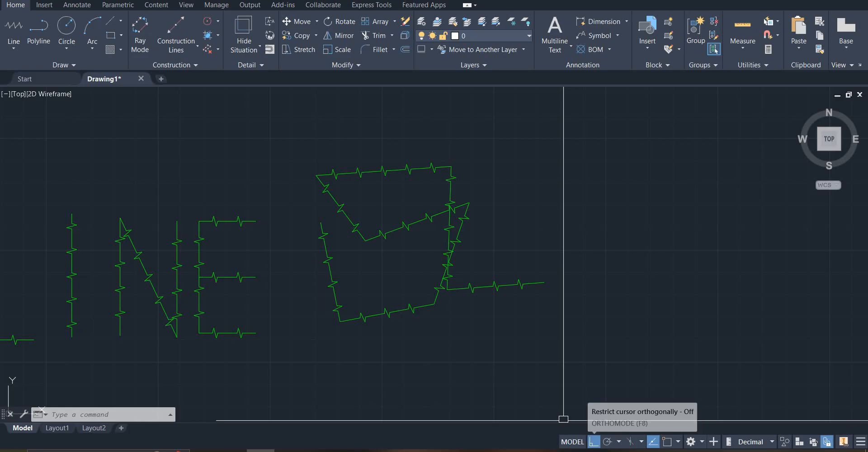
Draw a zigzag line of six orthogonal segments with ortho mode on, starting downward about 63 units, beside the freehand shape
left_click(594, 446)
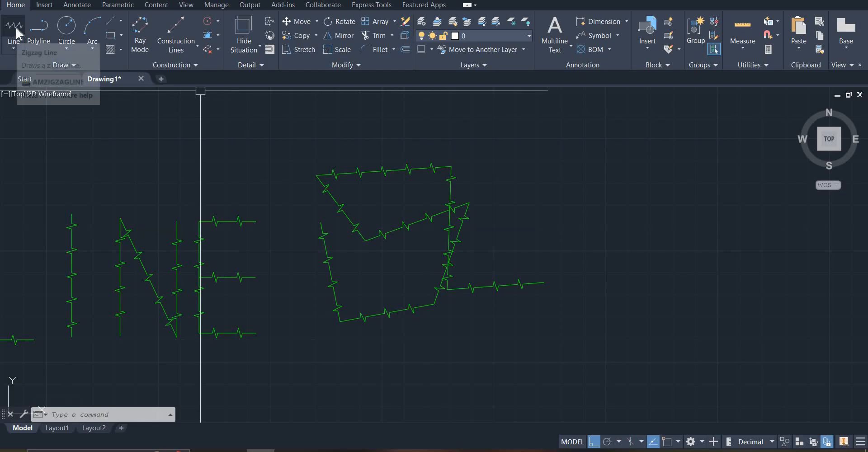
left_click(26, 45)
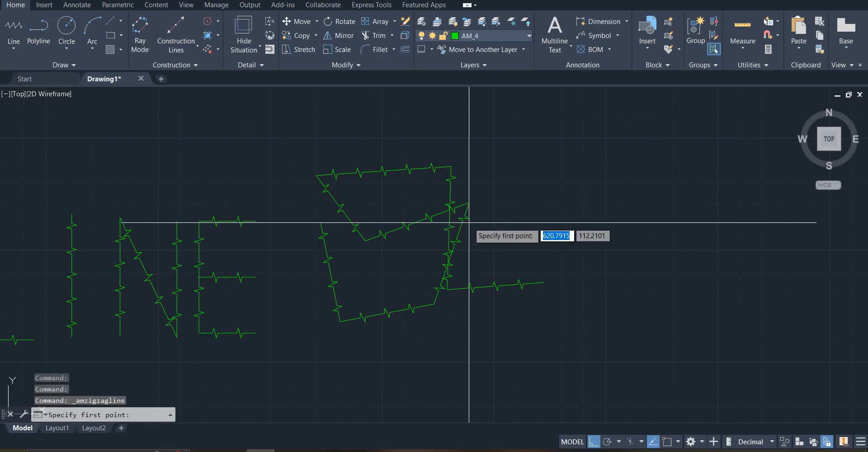
left_click(588, 183)
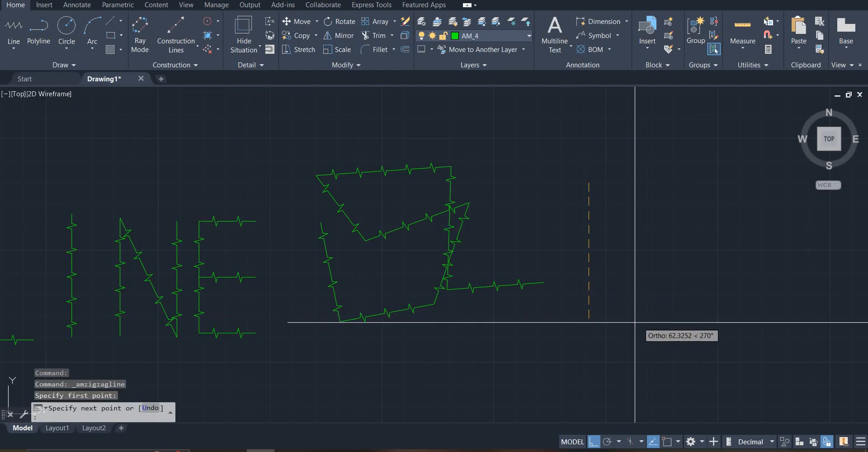
left_click(585, 324)
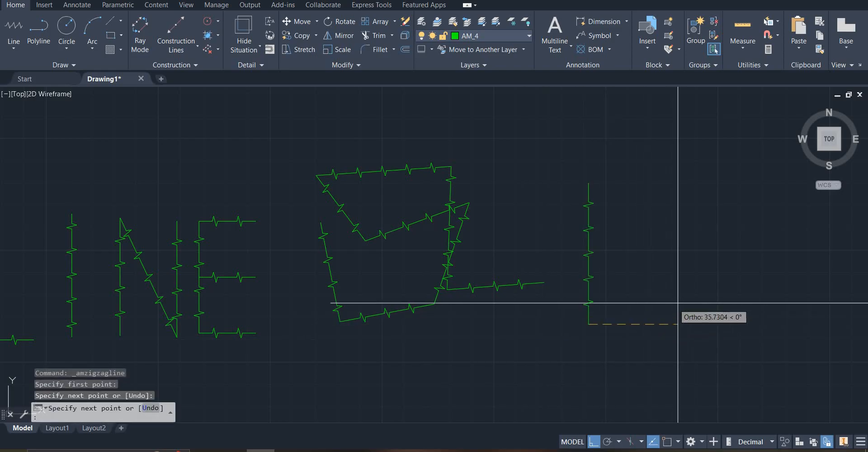
left_click(701, 330)
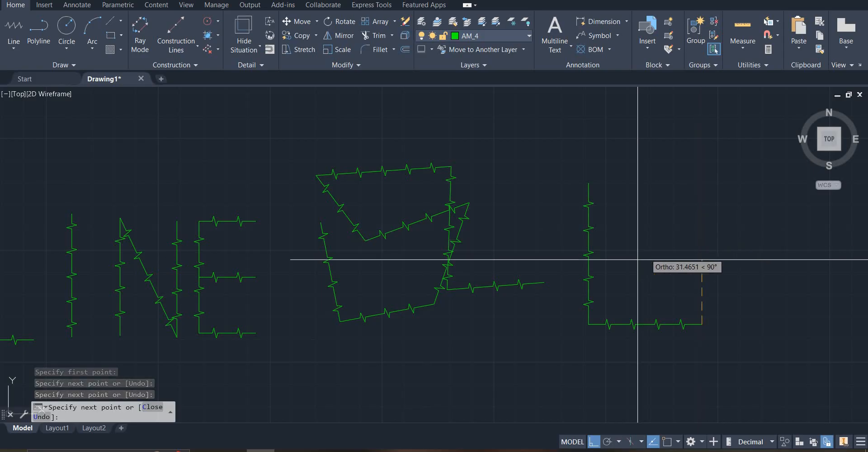
left_click(699, 193)
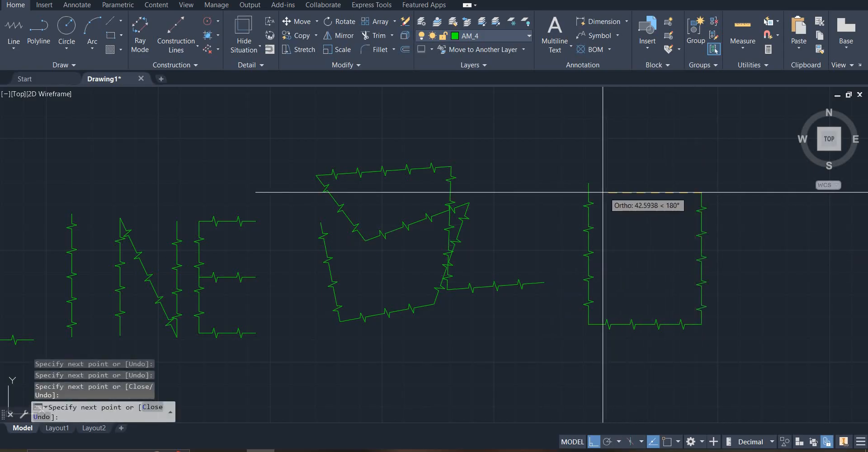
left_click(589, 191)
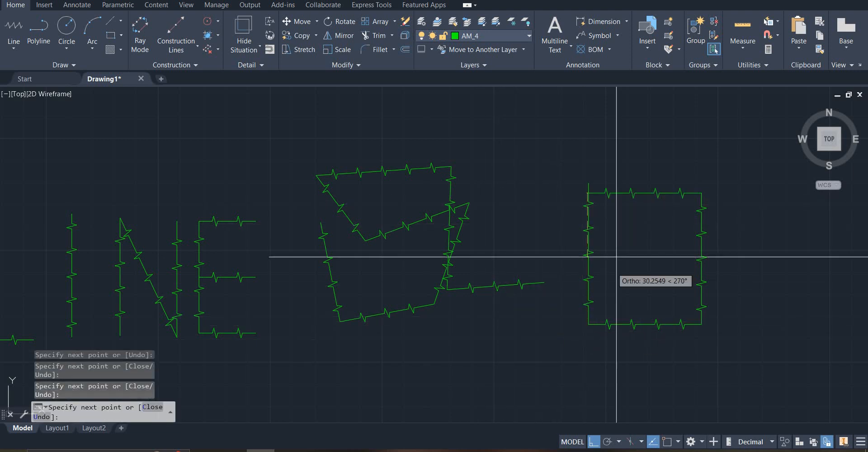
left_click(497, 148)
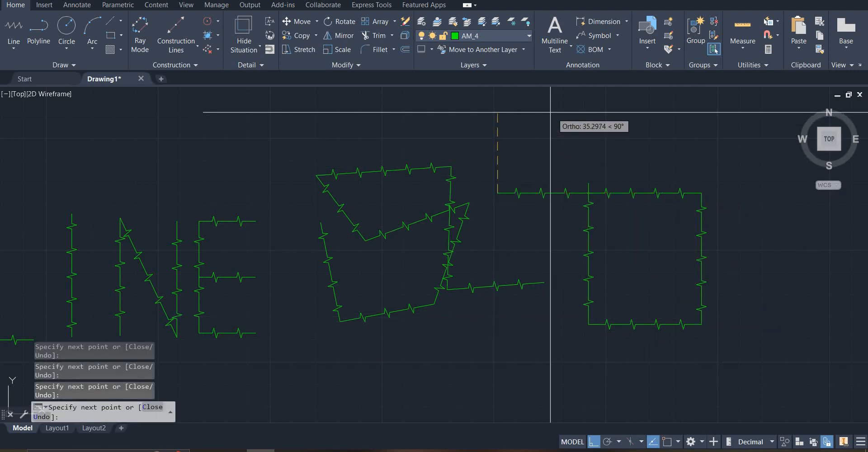
left_click(497, 110)
key("Escape")
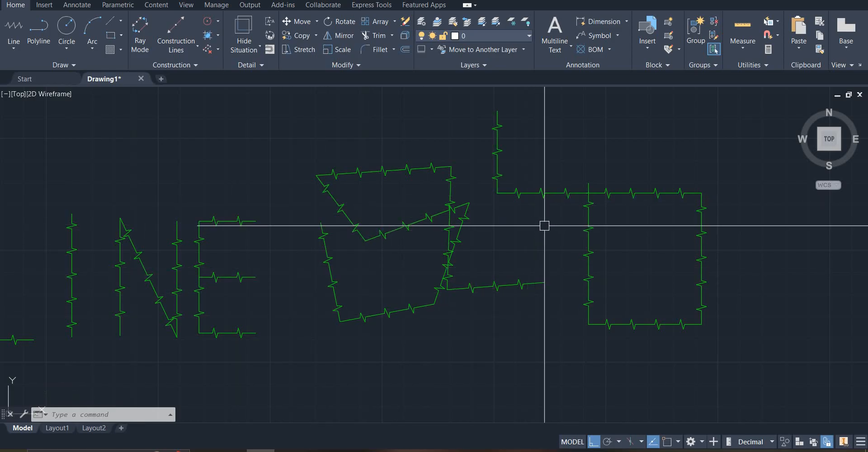
Examine where the individual horizontal zigzag segments along the rectangle's upper edge begin and end by selecting them
scroll(575, 187, "up", 3)
left_click(537, 152)
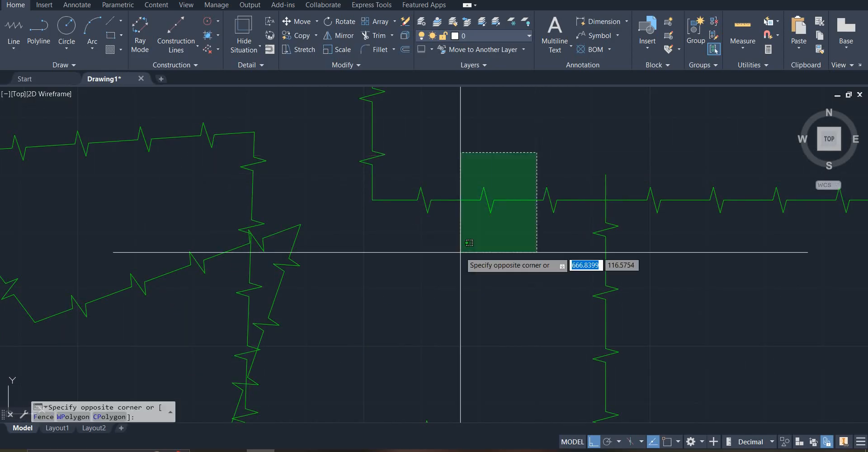
left_click(460, 252)
scroll(439, 218, "down", 3)
scroll(487, 216, "up", 2)
scroll(450, 231, "up", 5)
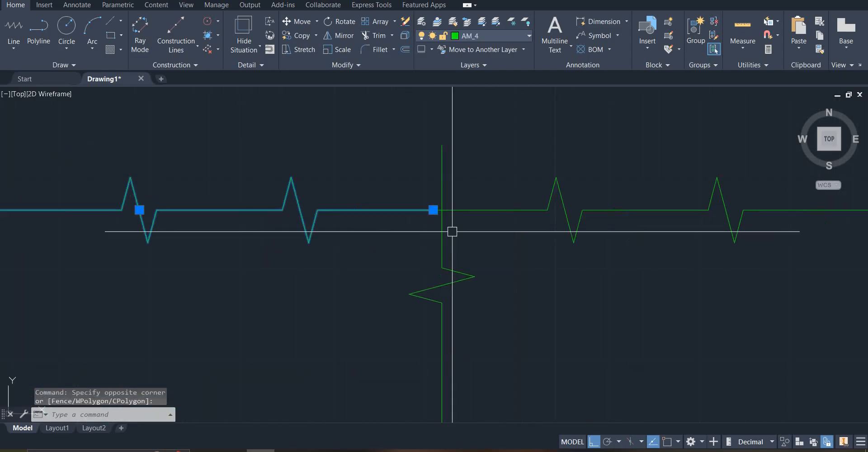
left_click(589, 157)
left_click(487, 258)
scroll(457, 237, "down", 5)
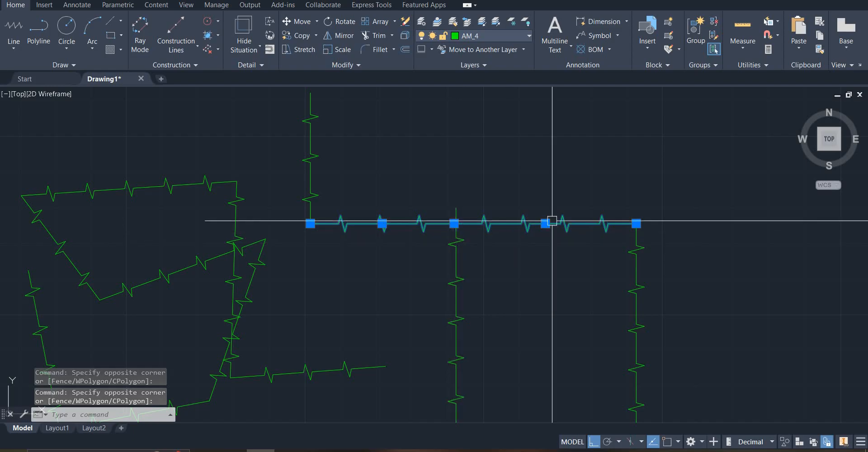
key("Escape")
scroll(519, 221, "up", 4)
left_click(535, 185)
left_click(478, 275)
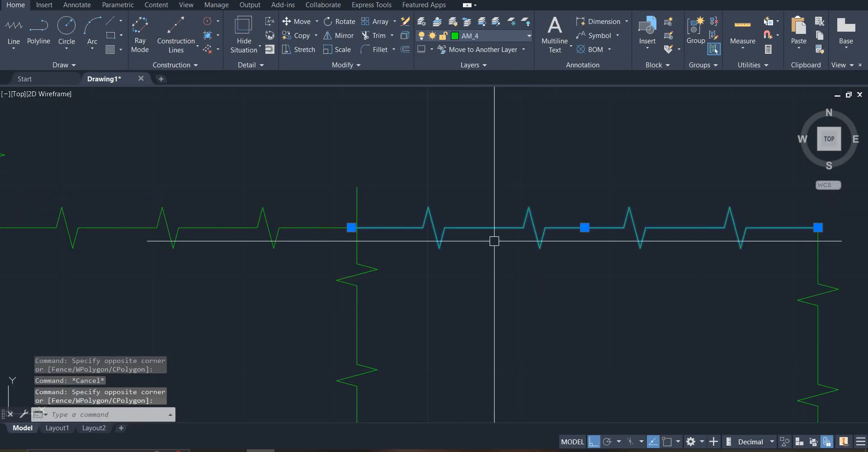
scroll(495, 233, "down", 4)
key("Escape")
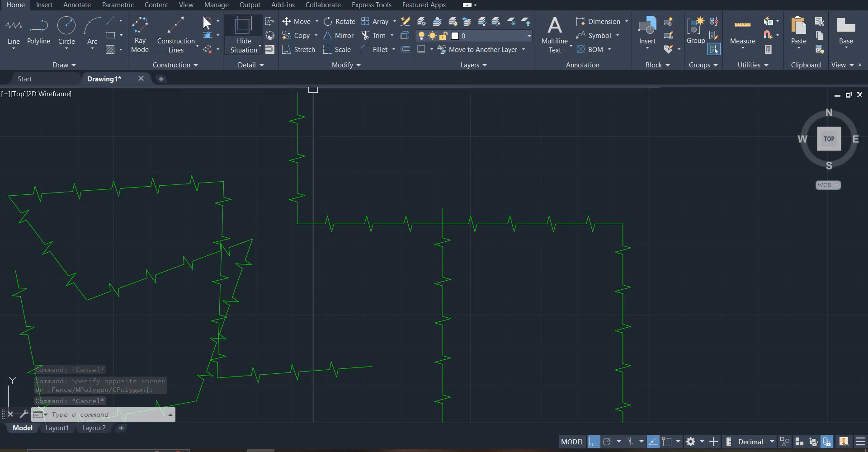
Try floating and redocking the Properties palette before closing it
left_click(186, 5)
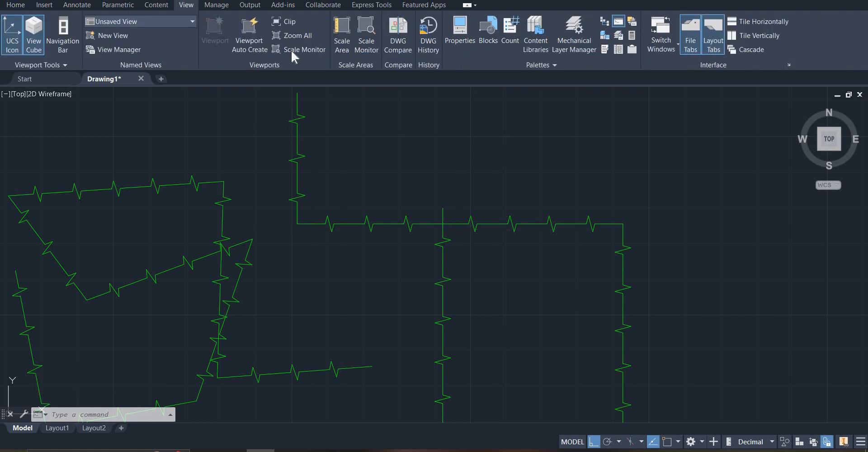
left_click(465, 39)
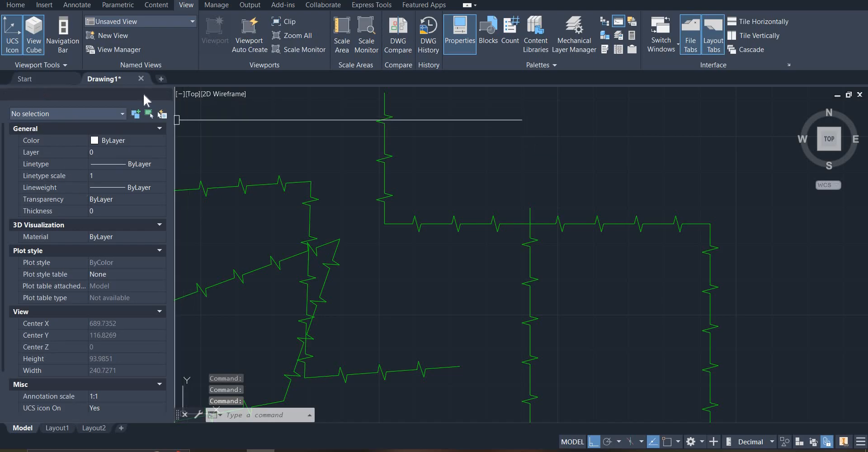
left_click_drag(414, 149, 413, 146)
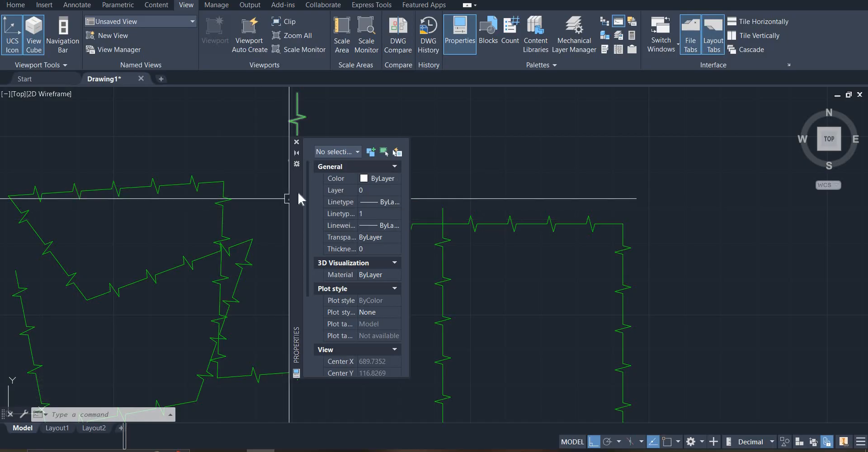
left_click_drag(297, 191, 283, 189)
left_click_drag(242, 169, 13, 168)
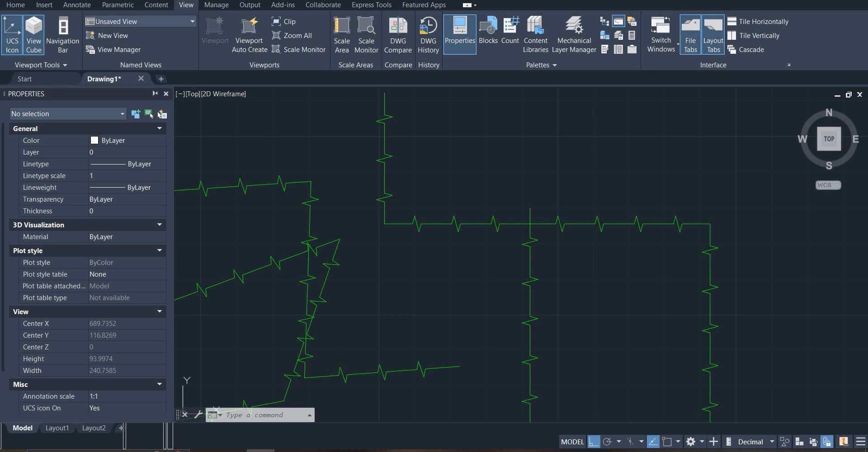
left_click(166, 94)
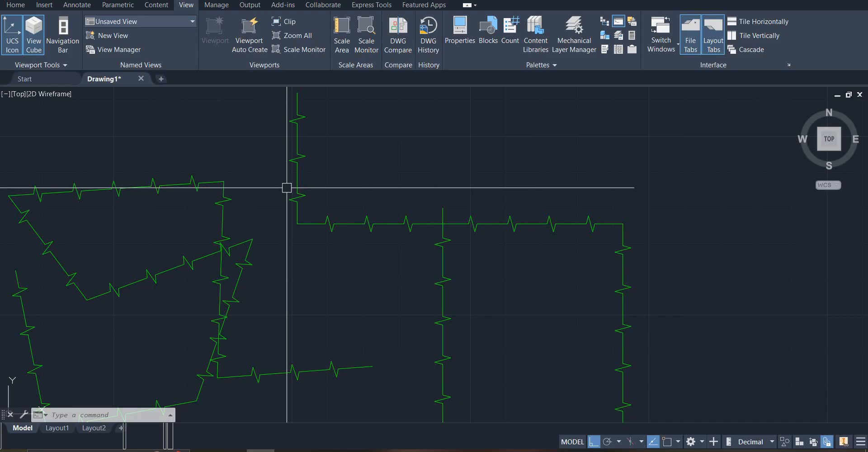
Show the Properties palette and set the linetype scale of the rectangle's left vertical zigzag line to 2
key("ctrl+1")
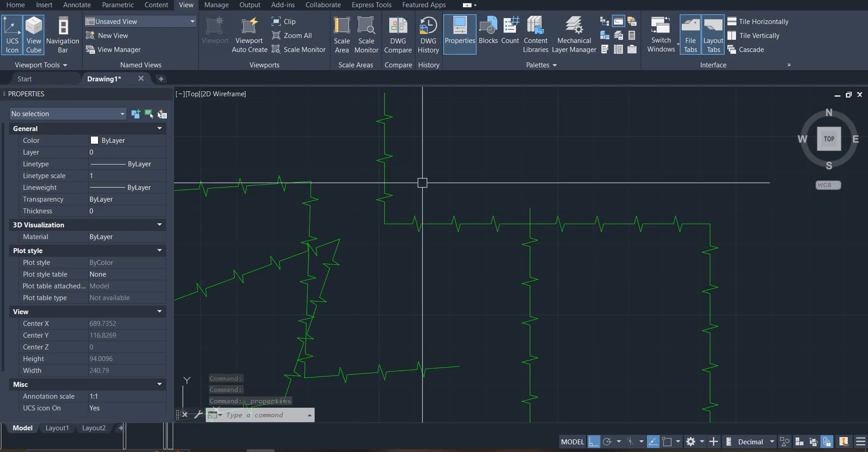
scroll(262, 188, "down", 2)
left_click(411, 213)
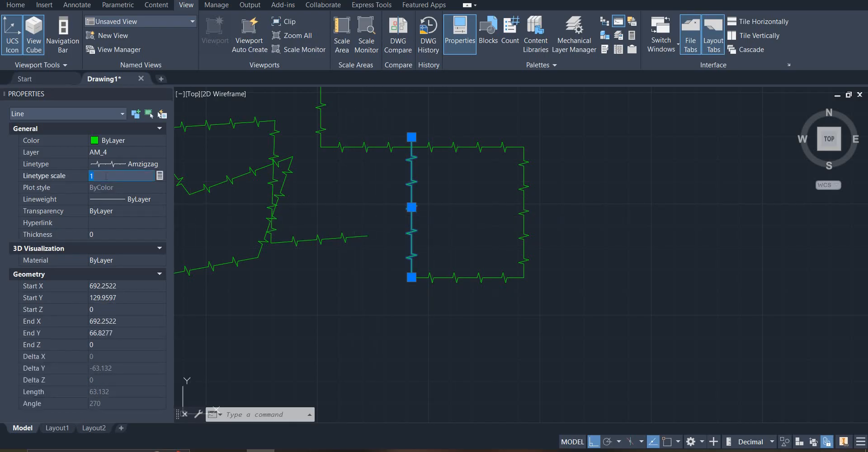
type("2")
key("Return")
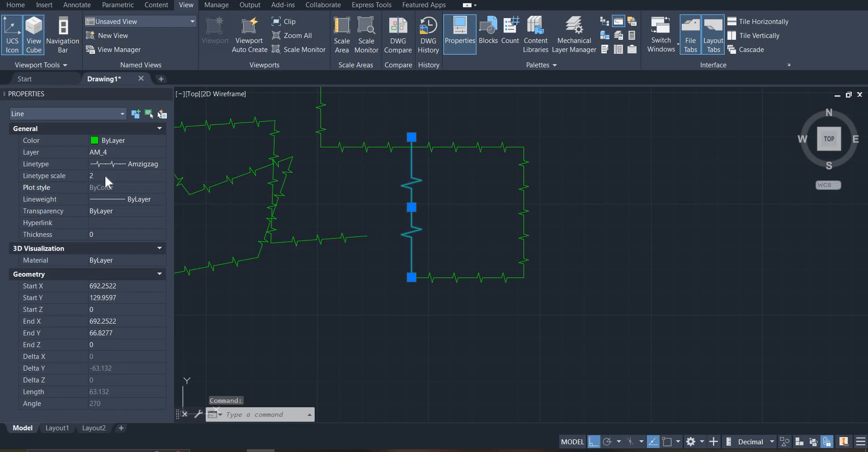
key("Escape")
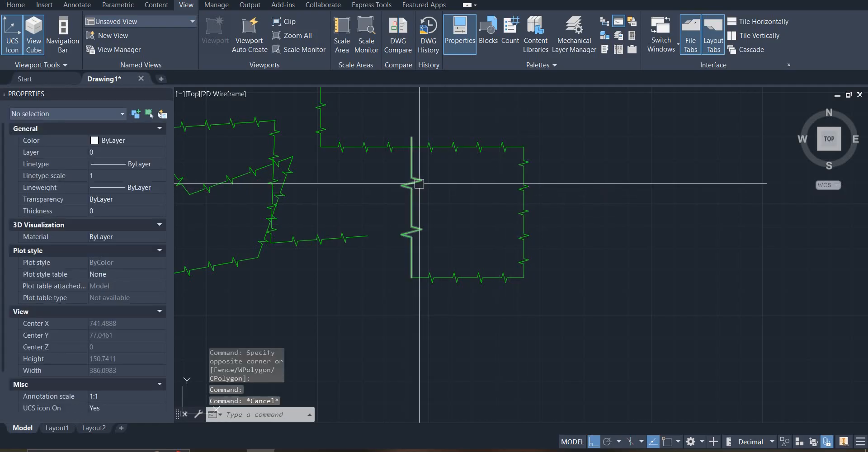
Set the linetype scale of the rectangle's left vertical zigzag line to 3
left_click(419, 183)
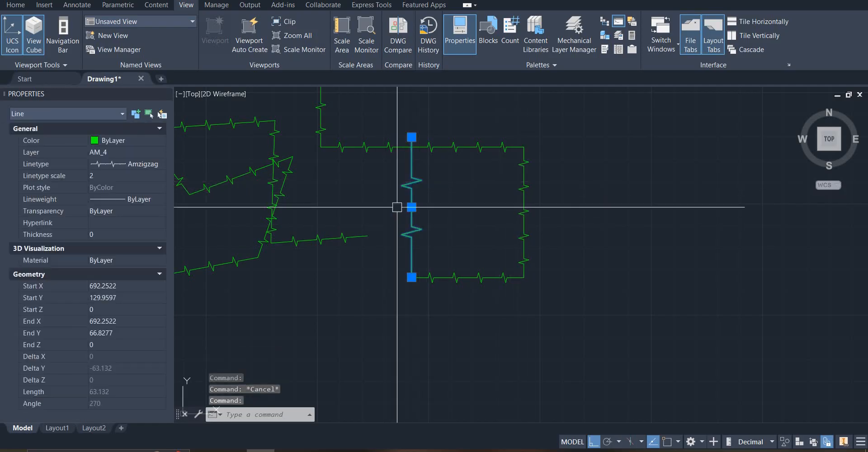
left_click(118, 176)
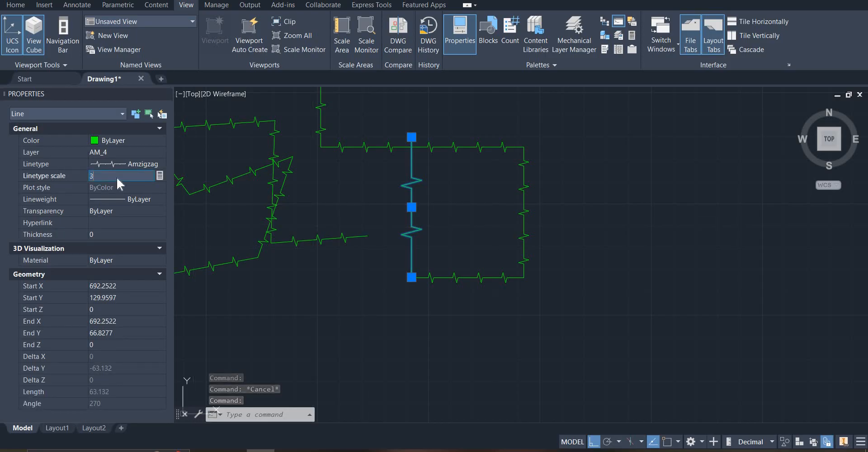
type("3")
key("Return")
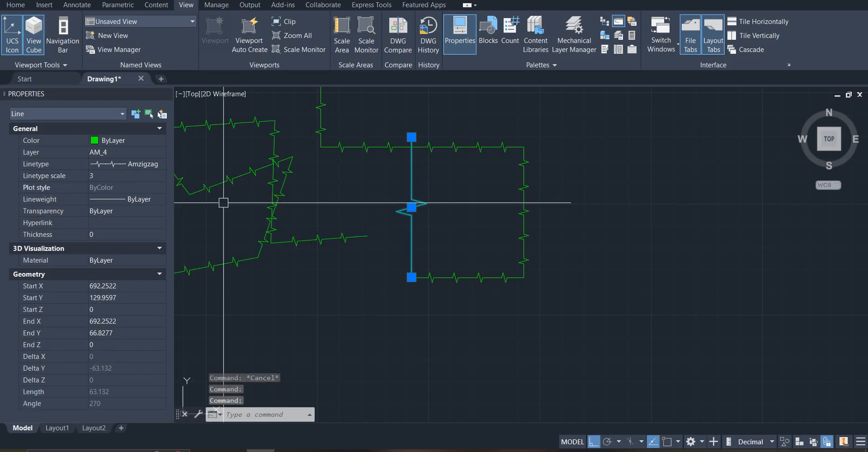
key("Escape")
Set the color of the rectangle's left vertical zigzag line to Red
left_click(446, 179)
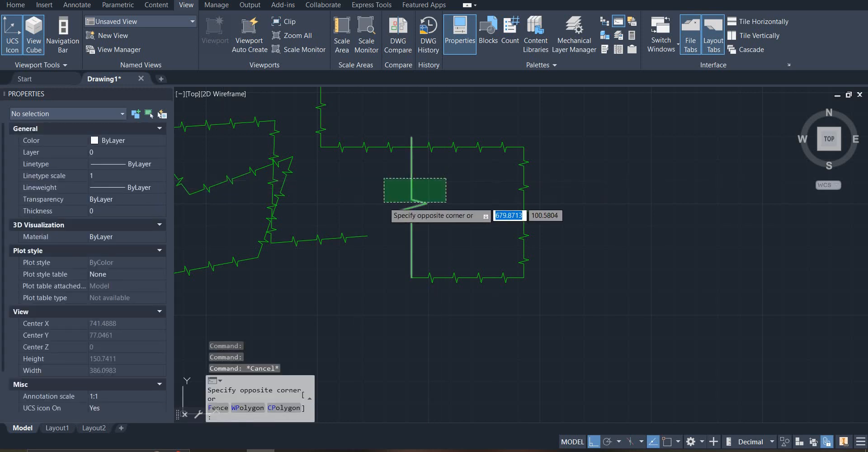
left_click(384, 202)
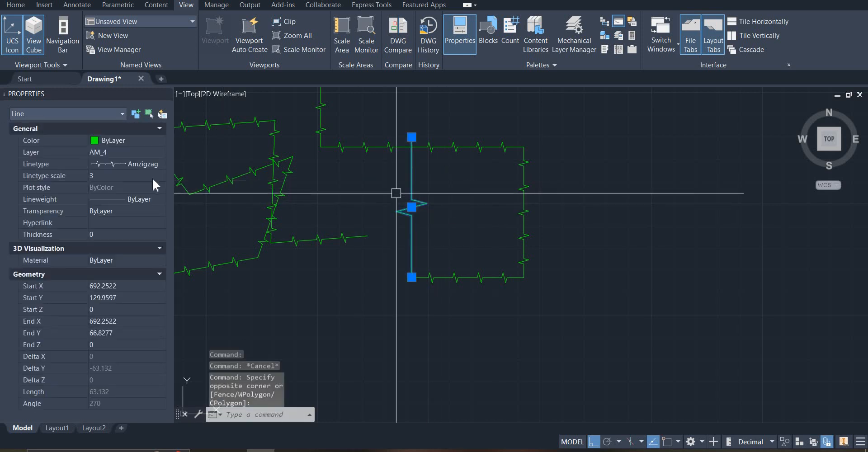
left_click(156, 140)
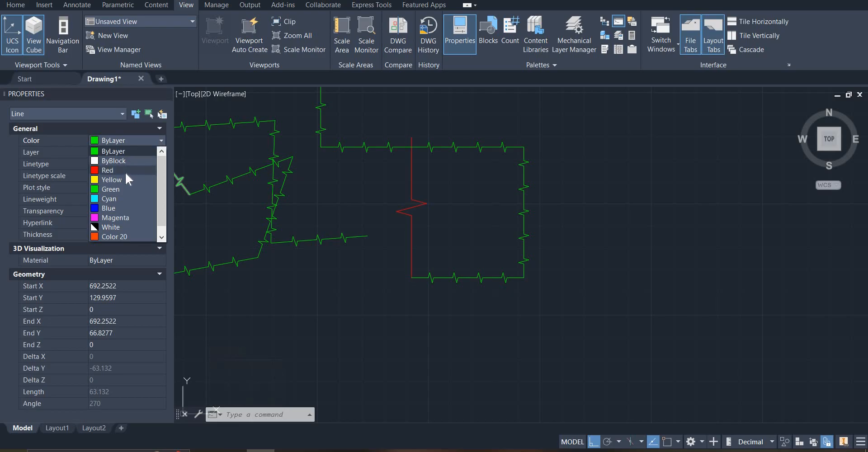
left_click(125, 172)
Set the color of the rectangle's left vertical zigzag line to index Color 60 and deselect it
left_click(159, 140)
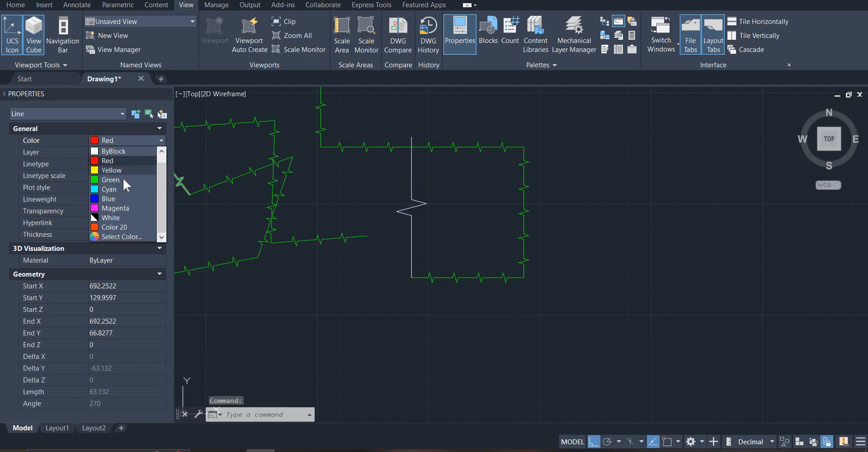
left_click(137, 236)
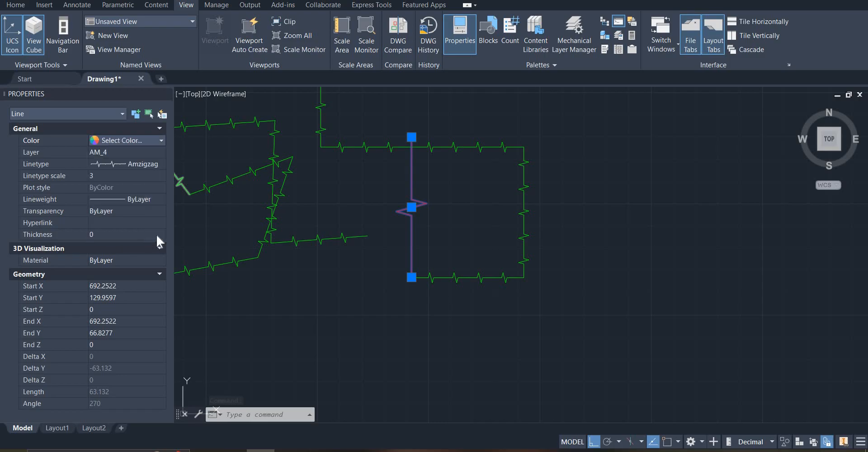
left_click_drag(378, 76, 635, 133)
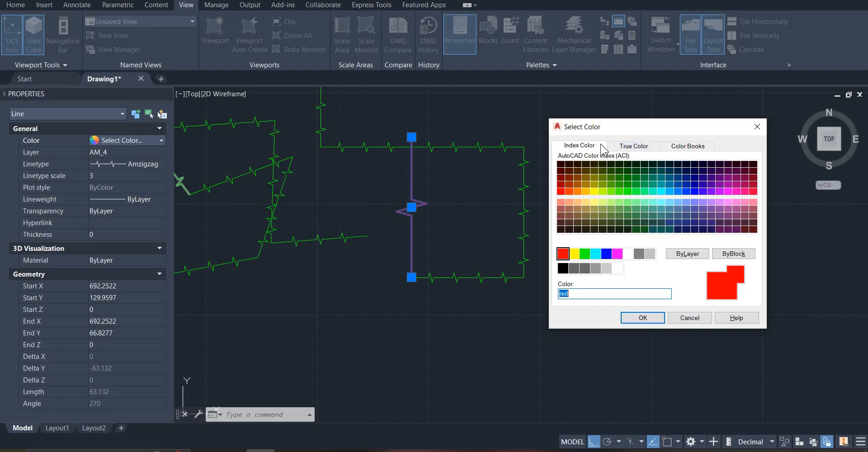
left_click(603, 192)
left_click(642, 318)
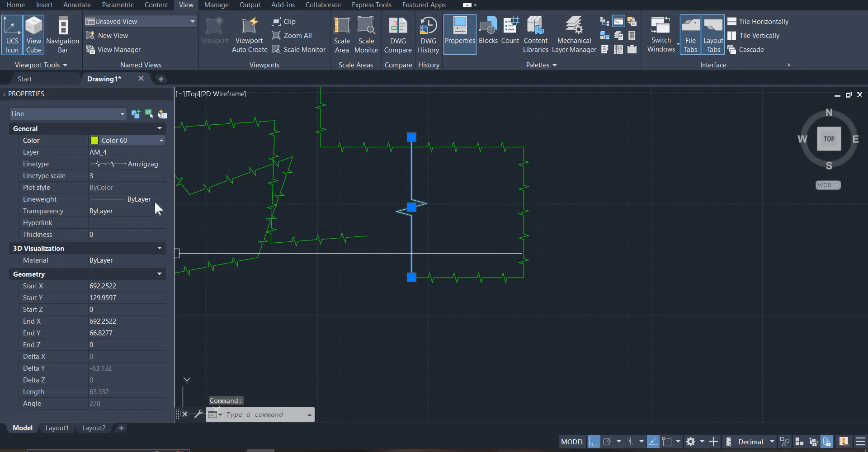
key("Escape")
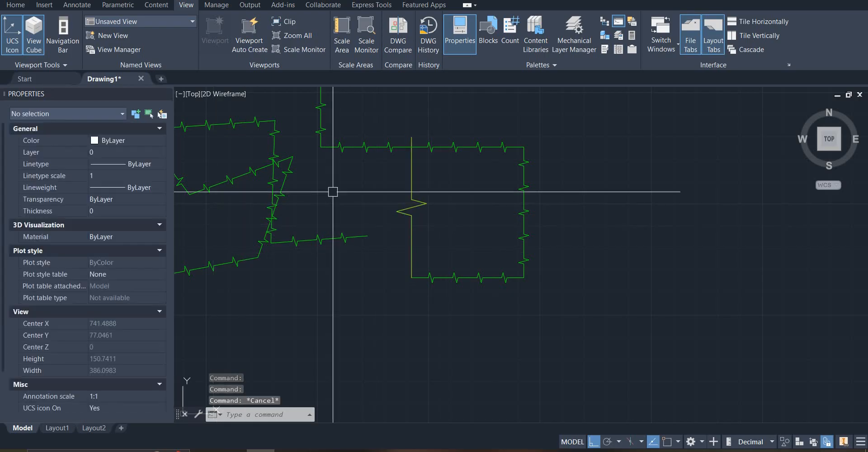
Set the lineweight of the rectangle's right vertical zigzag line to 1.00 mm and deselect it
left_click(527, 200)
left_click(496, 235)
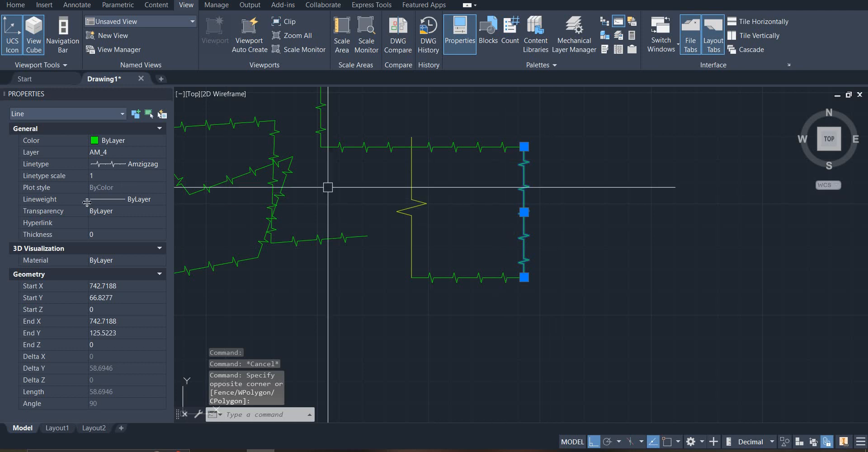
left_click(151, 198)
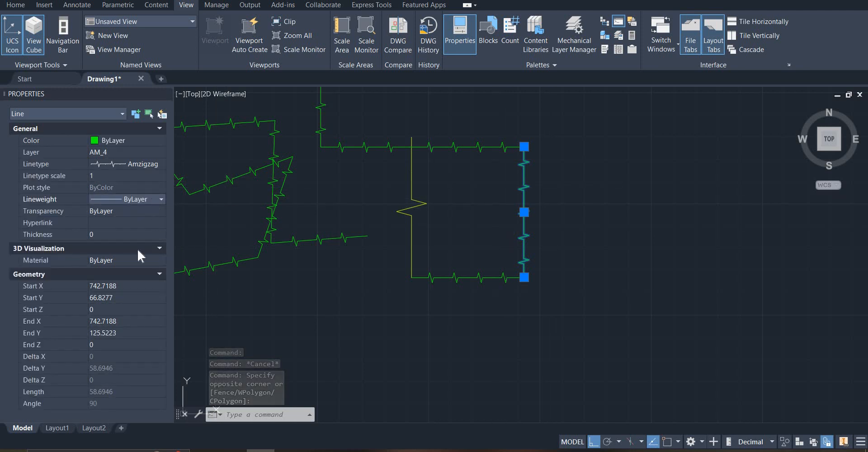
left_click(161, 198)
left_click_drag(163, 227, 163, 262)
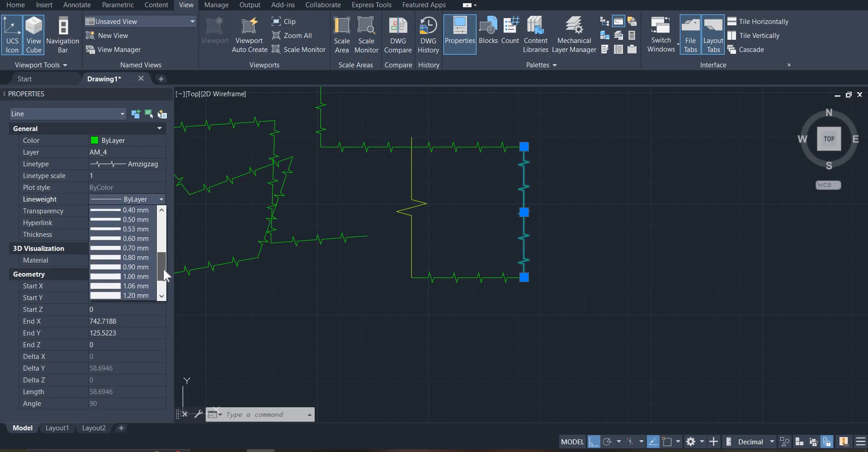
left_click(112, 259)
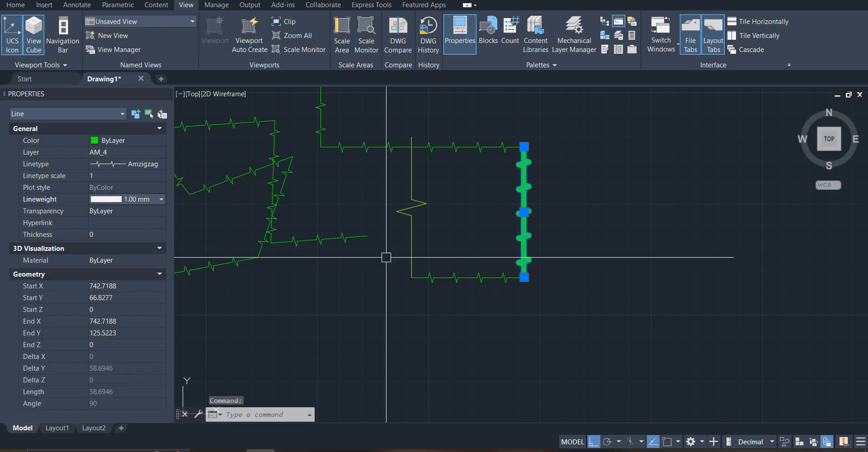
left_click(539, 233)
key("Escape")
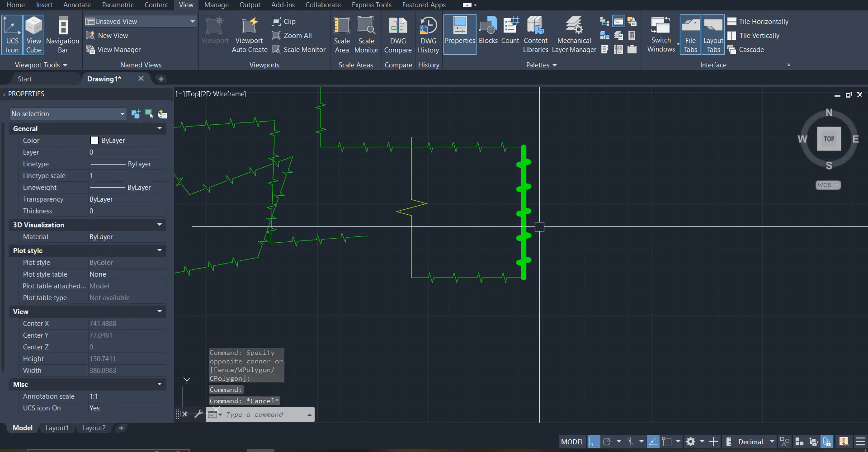
Turn off Display Lineweight in the lineweight settings using the LW command
left_click(548, 174)
left_click(494, 212)
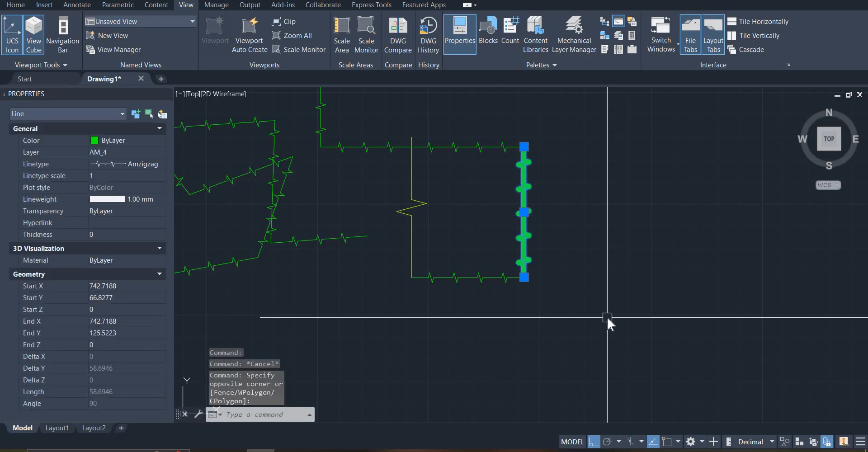
type("LW")
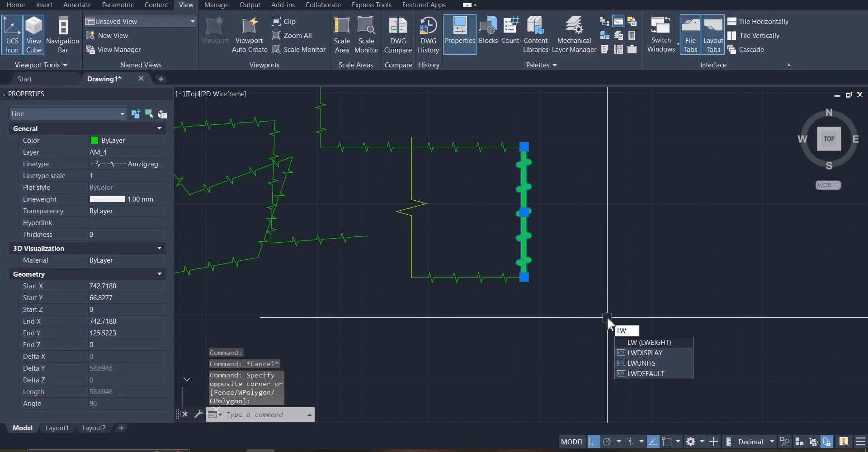
key("Return")
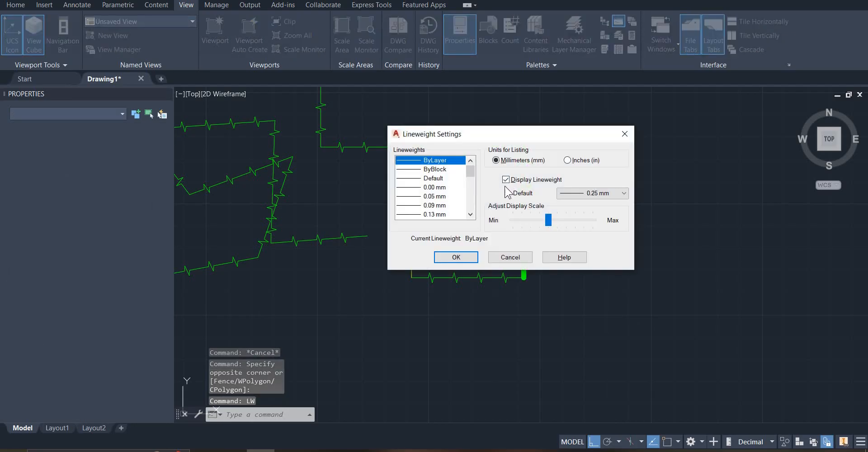
left_click(506, 180)
left_click(456, 258)
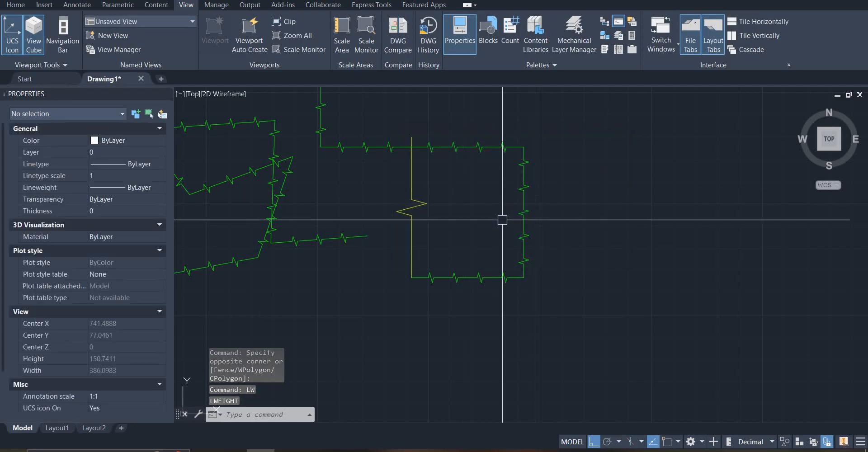
Compare the lineweight properties of the rectangle's right vertical line and upper horizontal line by selecting them
left_click(639, 188)
left_click(484, 225)
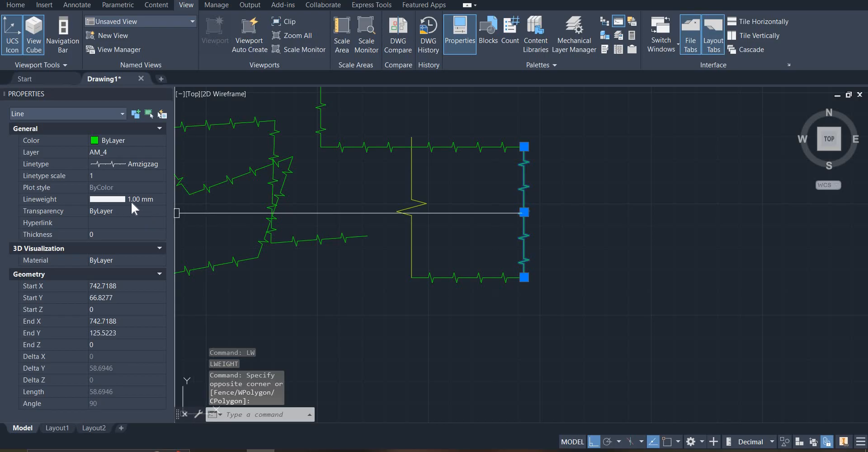
key("Escape")
left_click(445, 137)
left_click(437, 200)
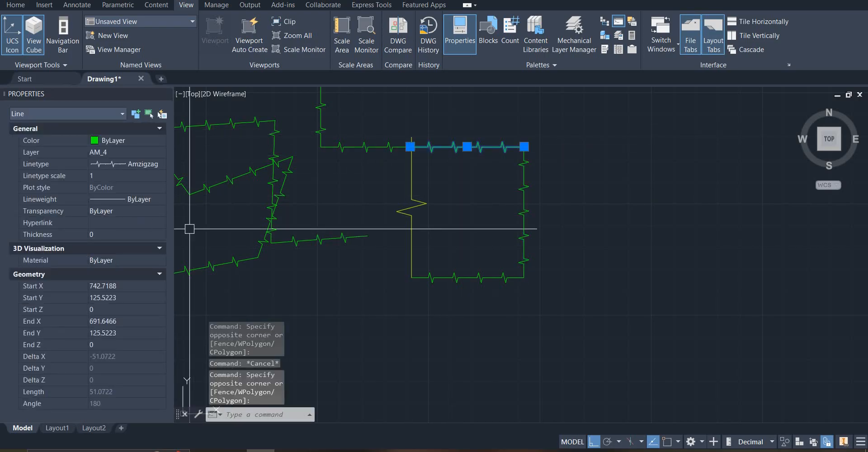
left_click(581, 194)
left_click(477, 226)
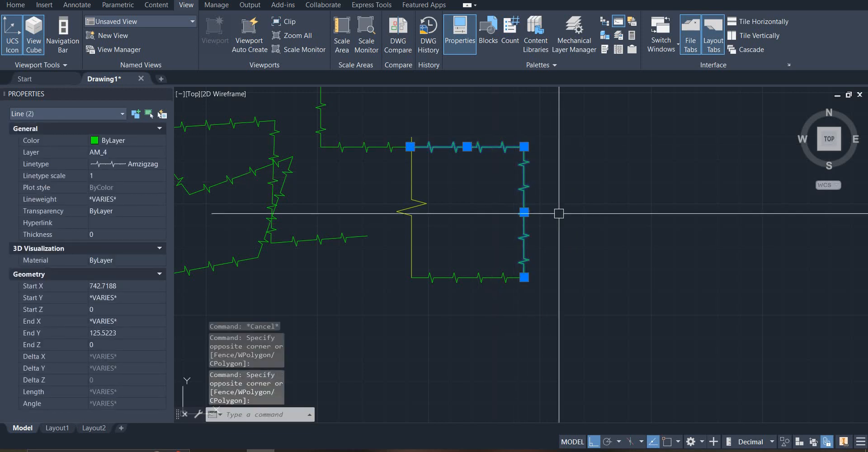
key("Escape")
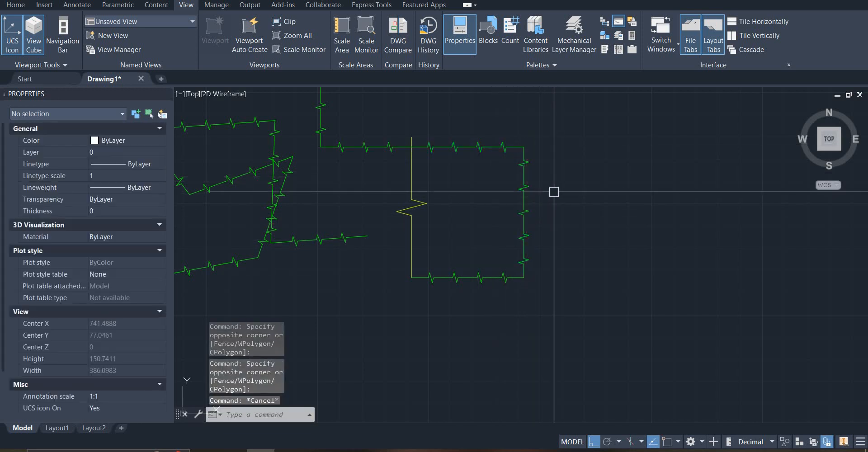
left_click(584, 197)
left_click(484, 229)
key("Escape")
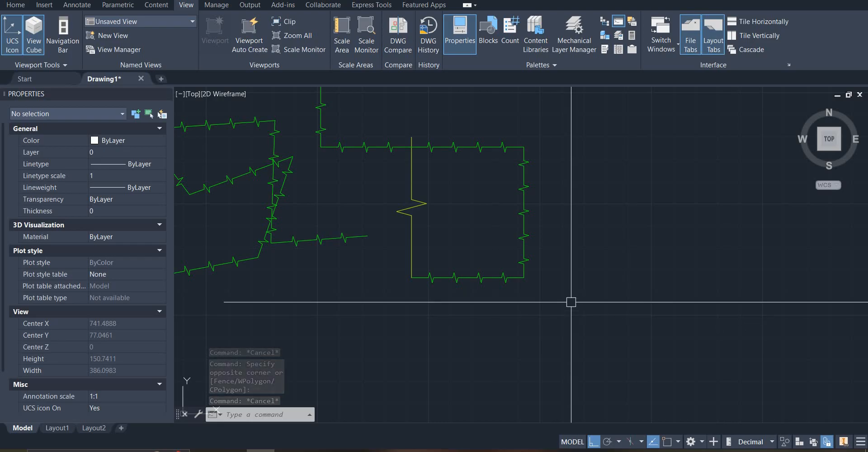
Turn Display Lineweight back on in the lineweight settings using the LW command
type("LW")
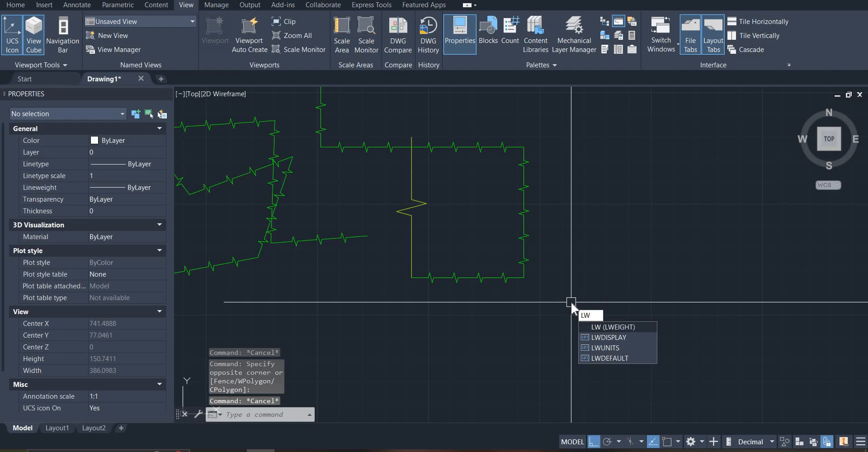
key("Return")
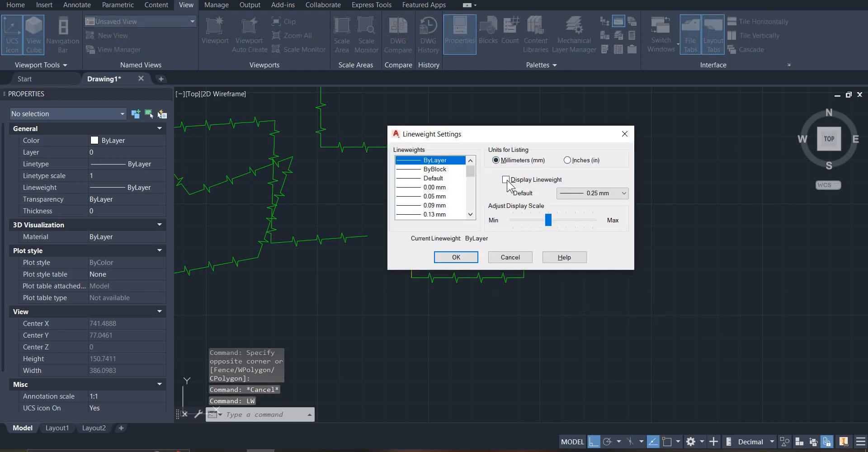
left_click(506, 180)
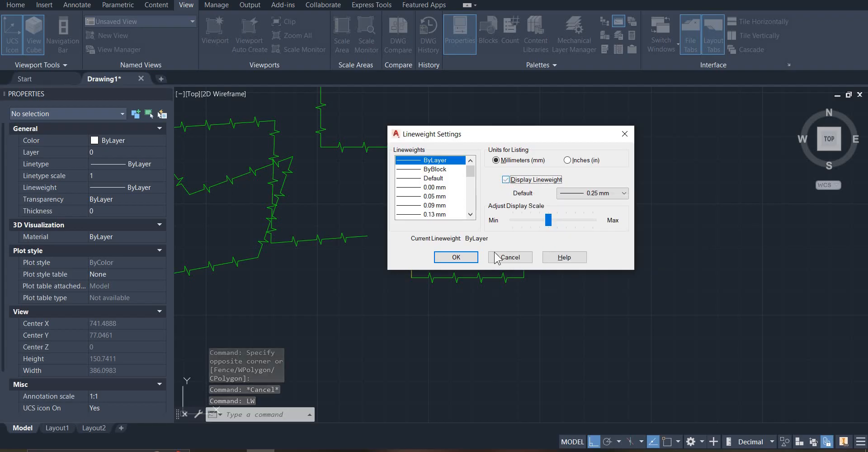
left_click(456, 257)
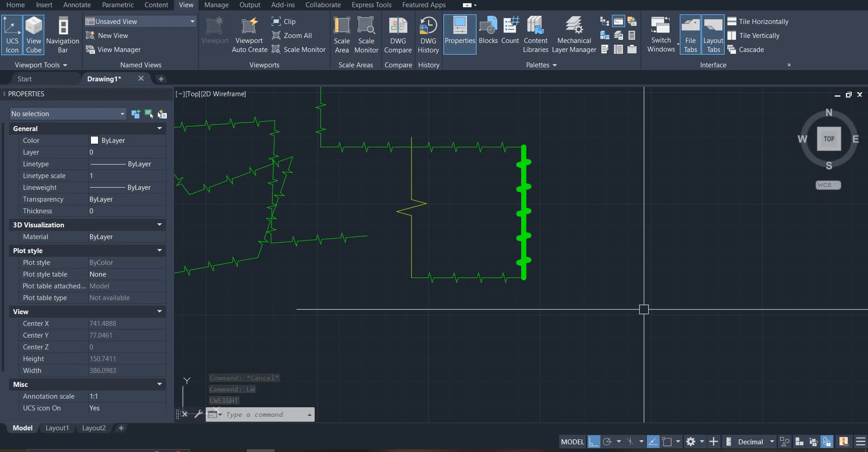
Add the LineWeight toggle to the status bar and use it to switch lineweight display off, on and off again
left_click(861, 443)
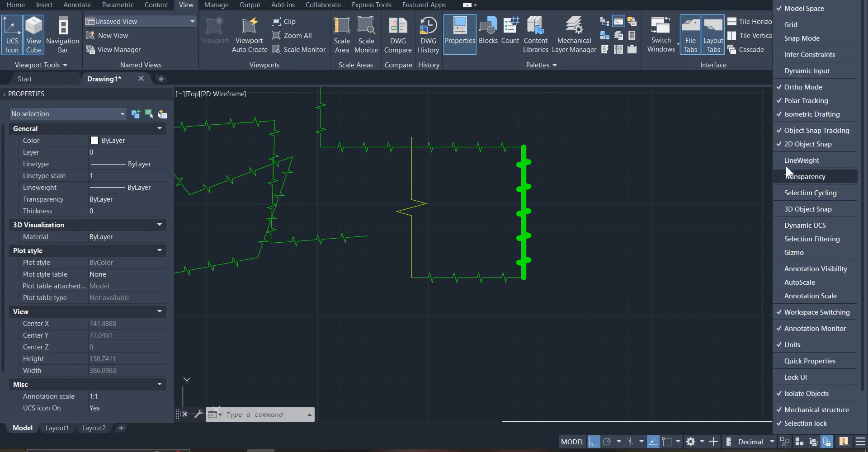
left_click(834, 161)
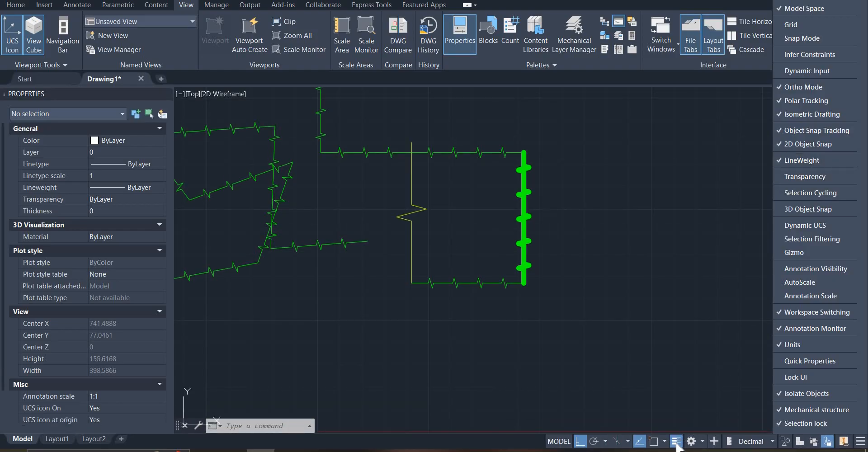
left_click(677, 445)
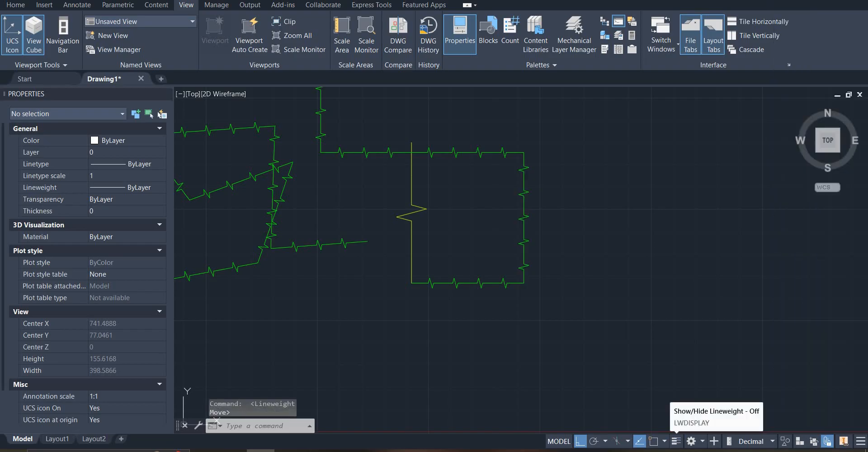
left_click(676, 442)
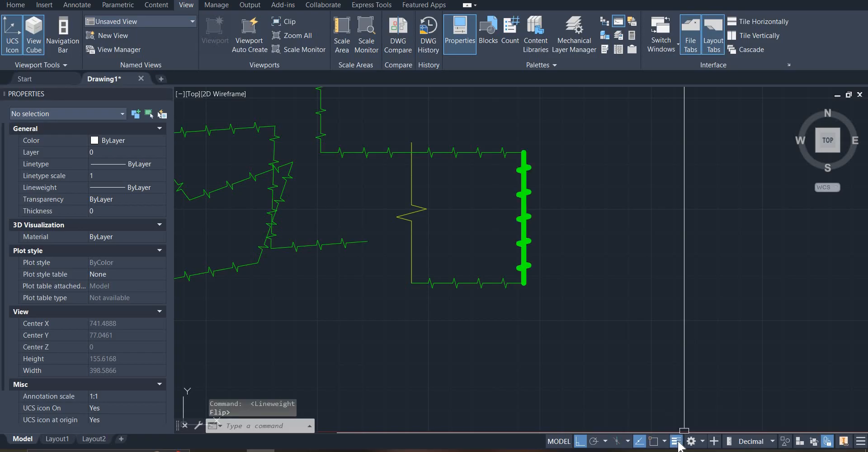
left_click(678, 444)
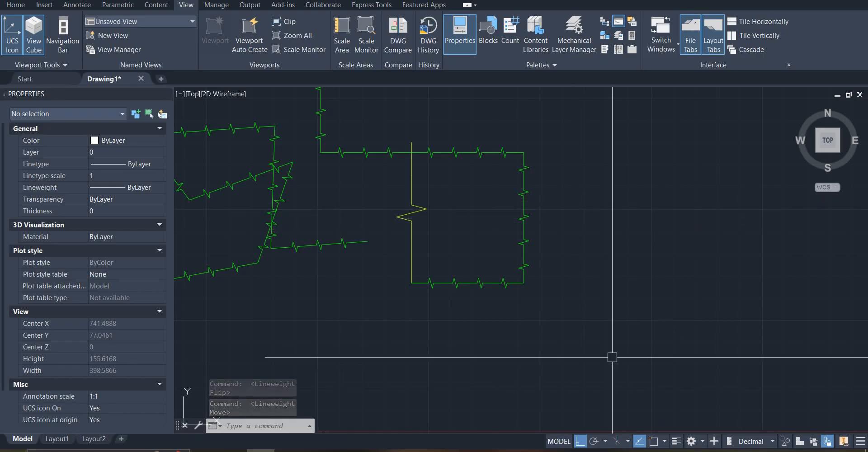
Check the right vertical zigzag line's lineweight property with lineweight display off, and review the whole zigzag drawing
left_click(546, 201)
left_click(490, 270)
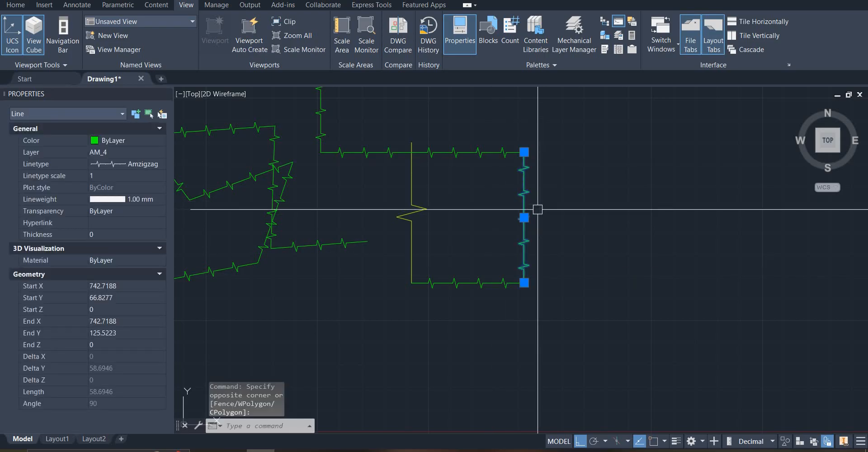
key("Escape")
scroll(534, 262, "down", 4)
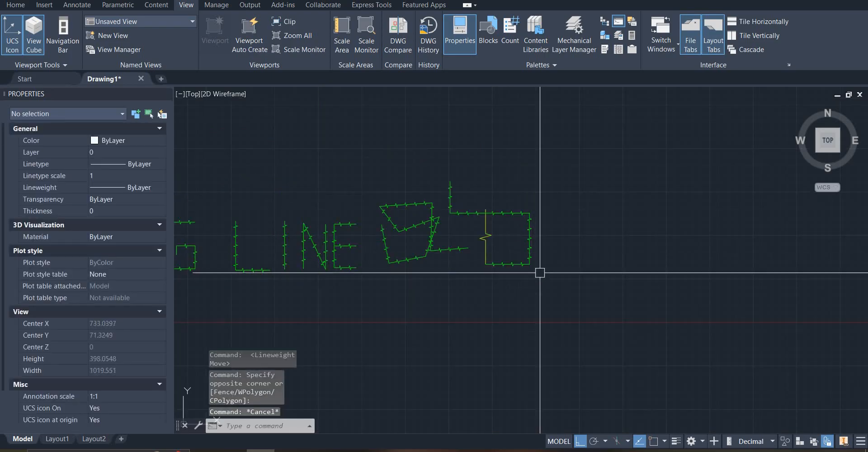
scroll(458, 222, "up", 2)
middle_click_drag(402, 211, 520, 266)
scroll(421, 221, "down", 2)
middle_click_drag(340, 272, 425, 259)
middle_click_drag(373, 282, 432, 277)
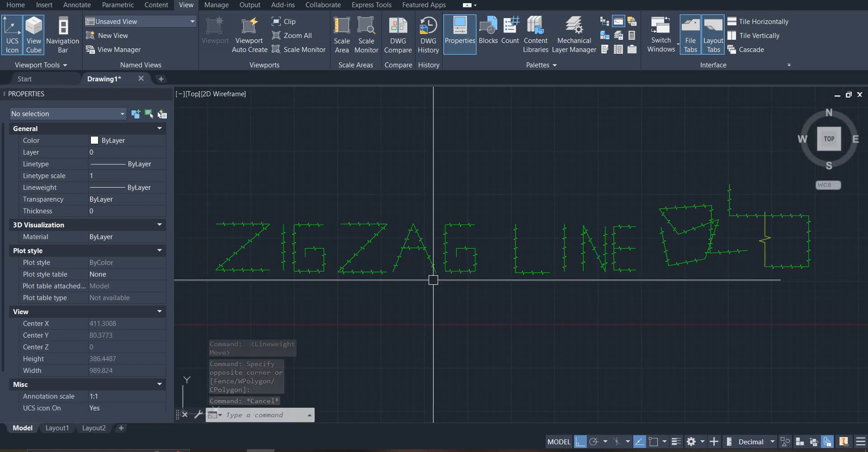